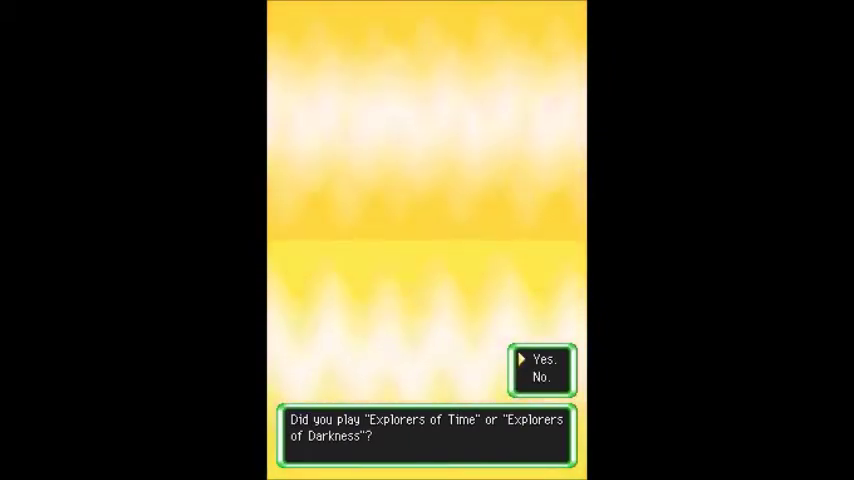
Answer the nine personality questions, ending with 'Maybe they're sick', then confirm the gender answer
key("Return")
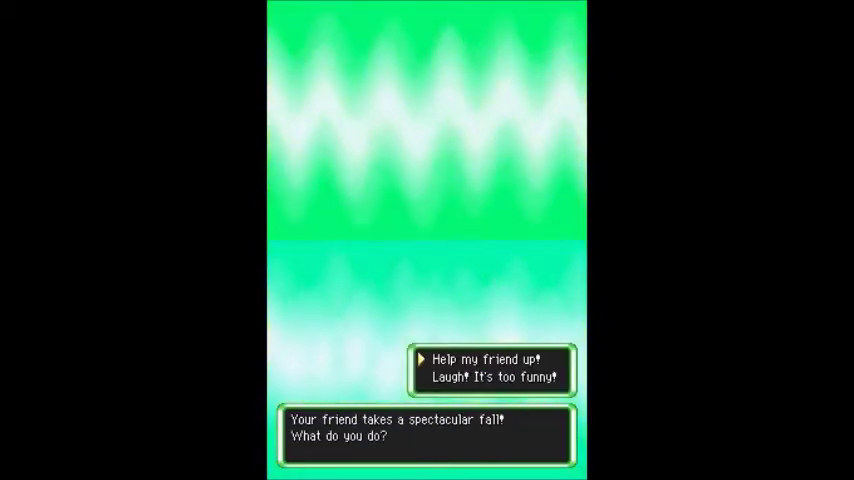
key("Return")
key("Return")
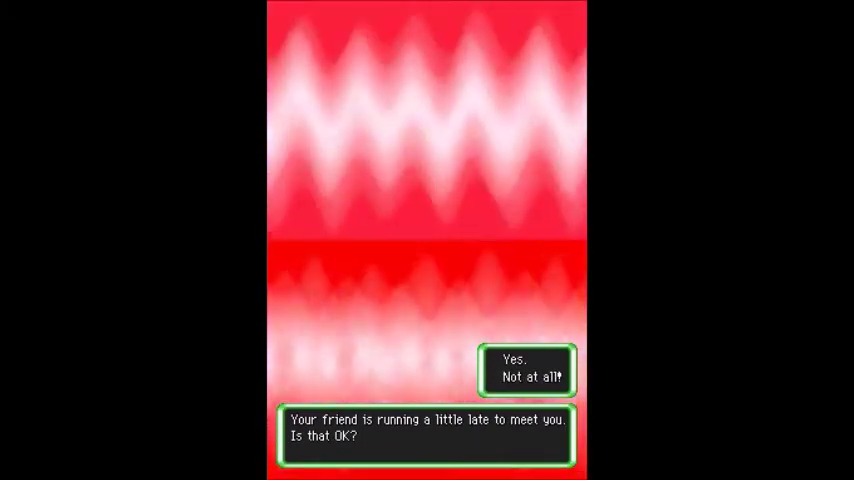
key("Return")
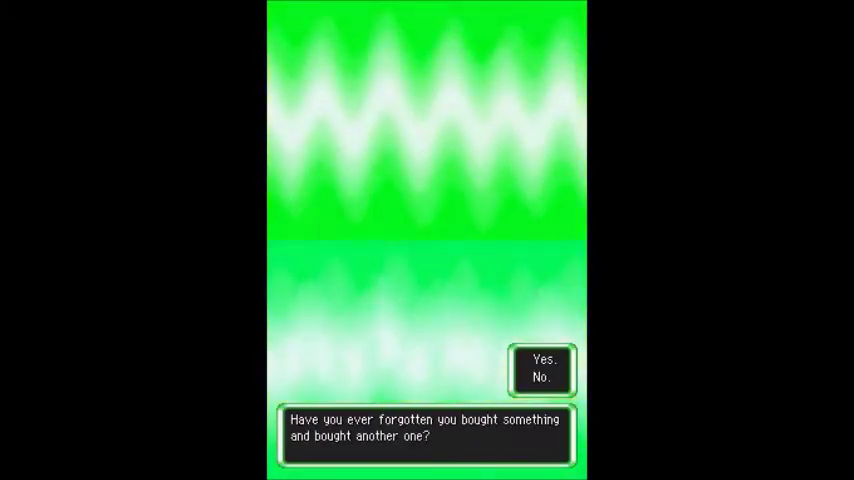
key("Return")
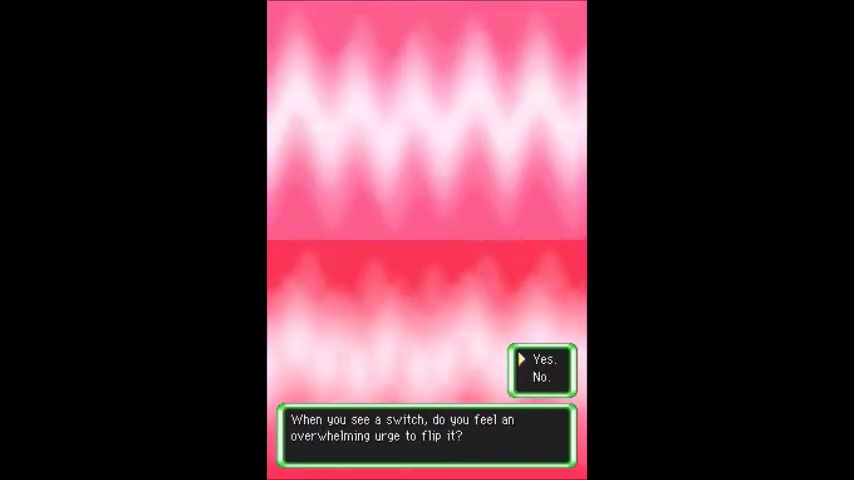
key("Return")
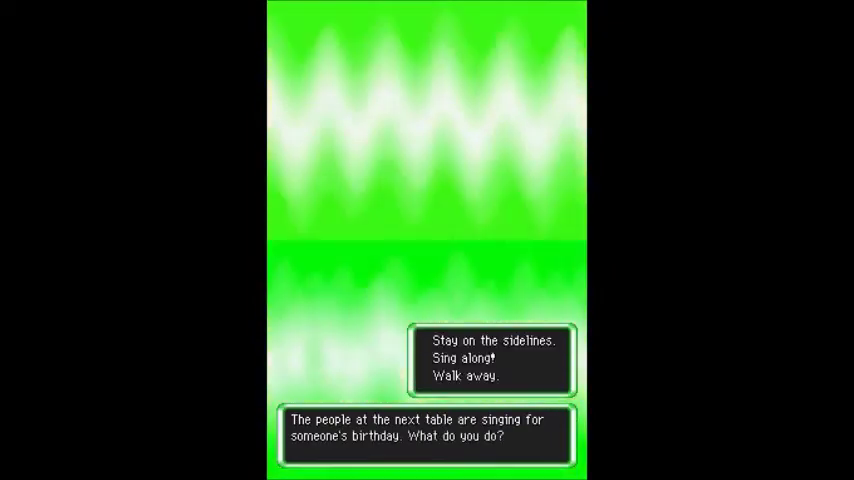
key("Return")
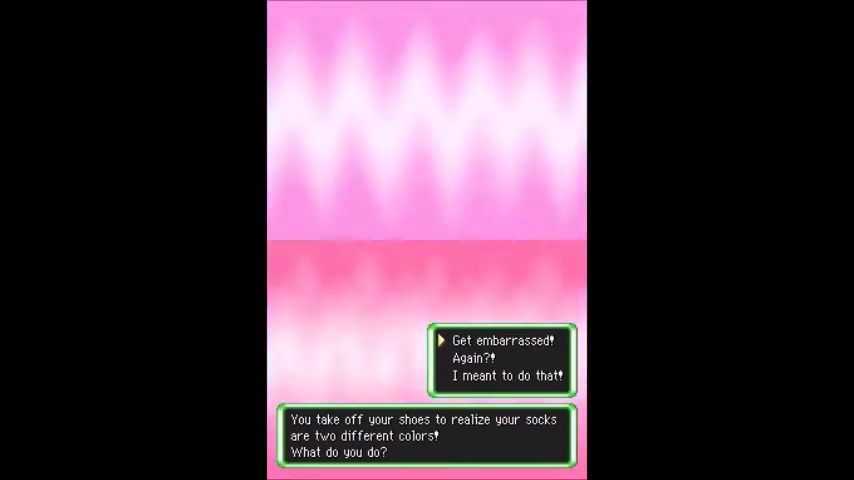
key("Return")
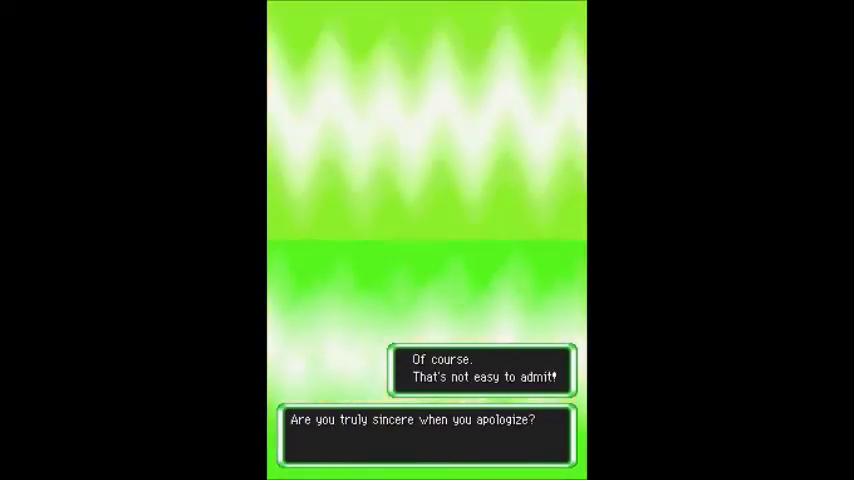
key("Return")
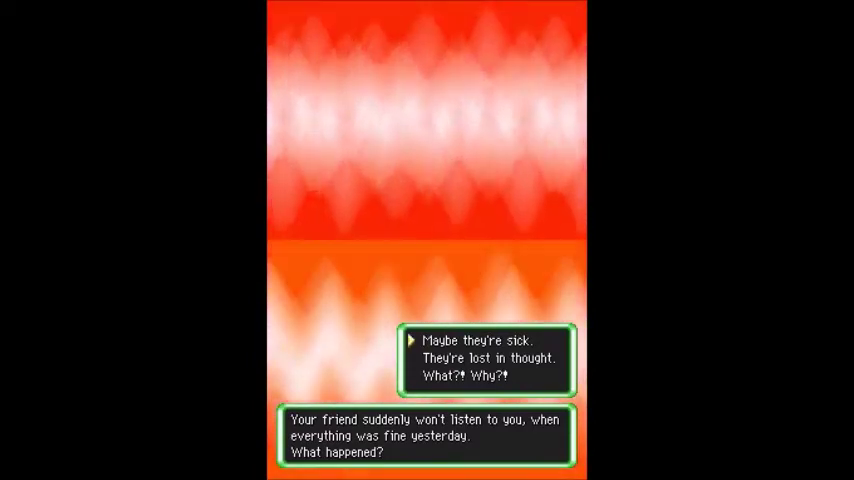
key("Return")
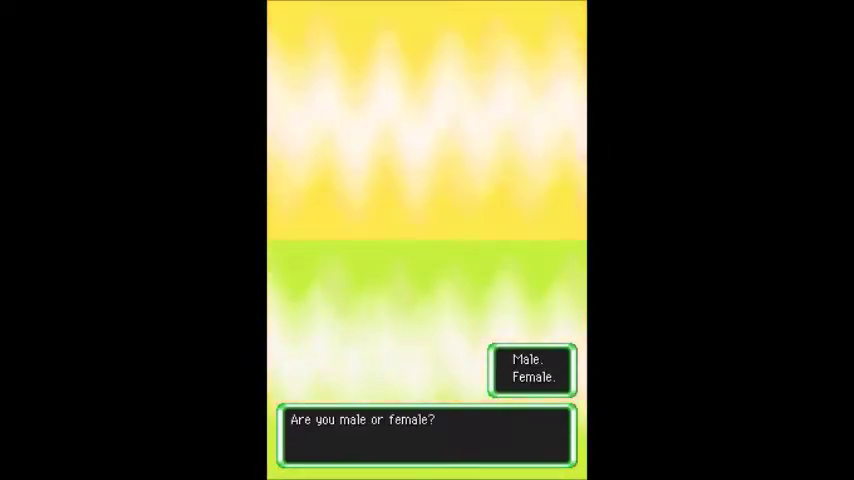
key("Return")
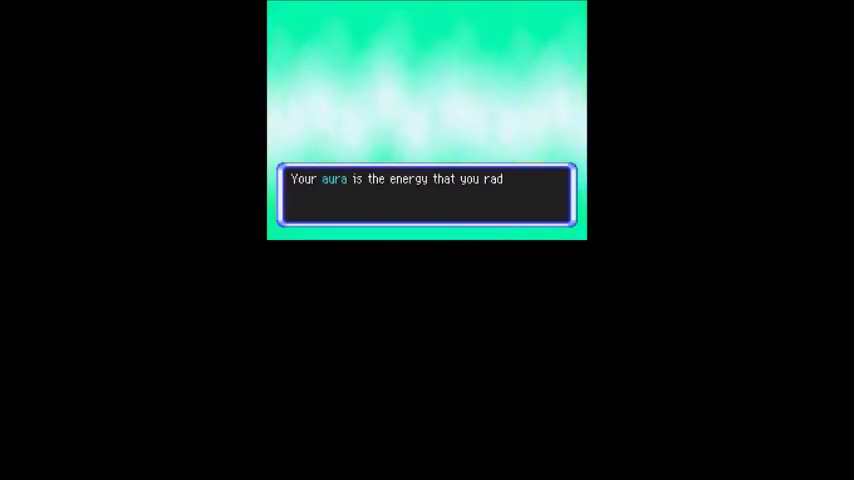
Advance the dialogue so the aura explanation begins with 'Relax. Calm yourself...'
key("Return")
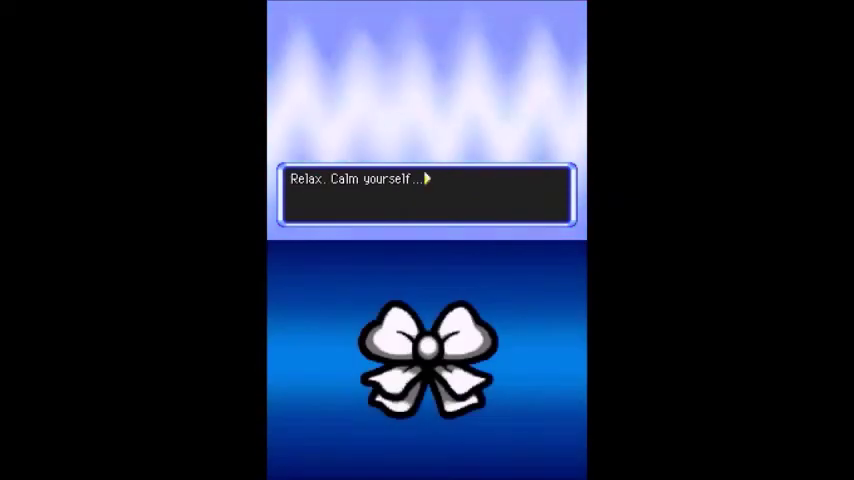